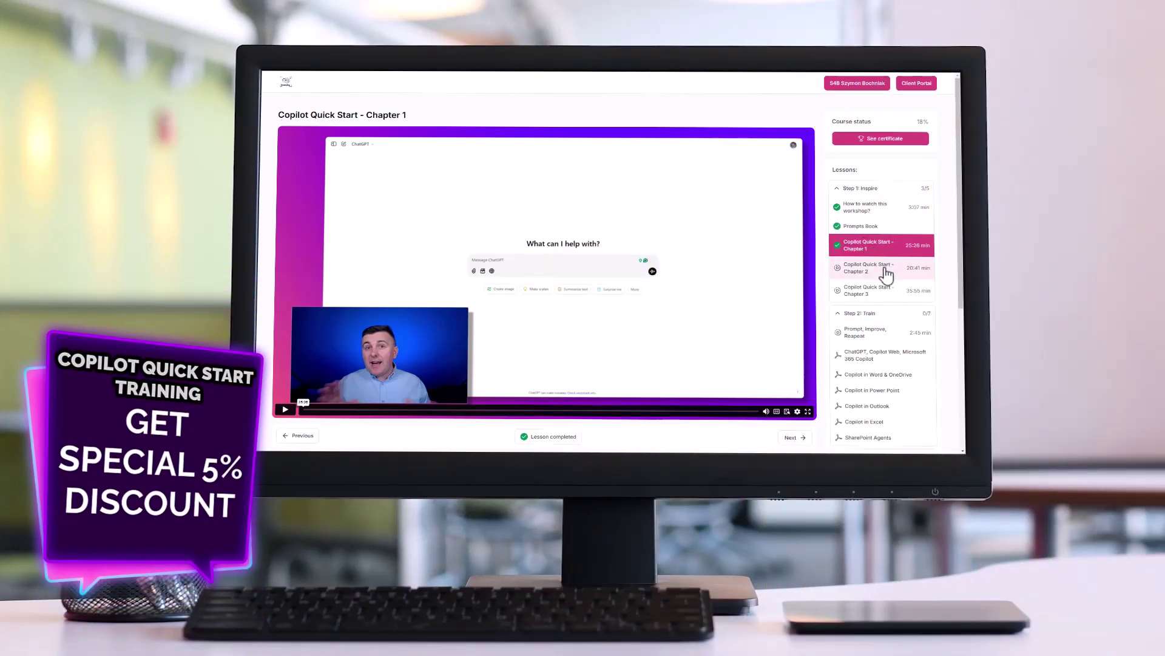
Browse the Copilot Quick Start lessons: Chapter 2, Chapter 3, Prompt Improve Repeat, and ChatGPT/Copilot Web
left_click(885, 268)
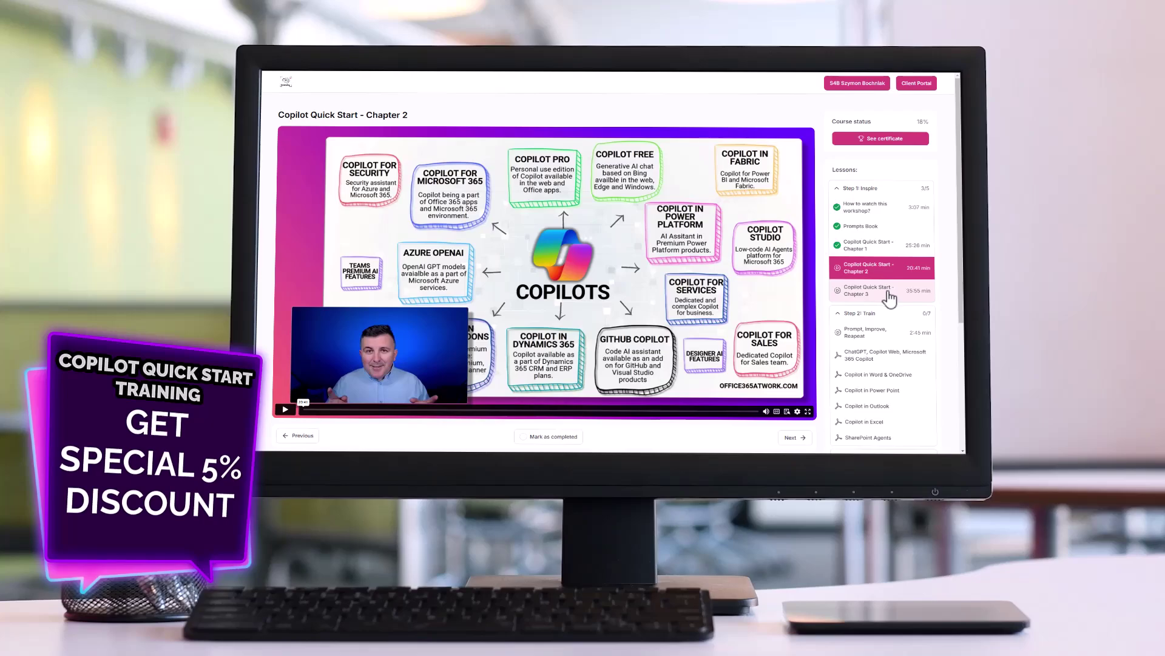
left_click(890, 295)
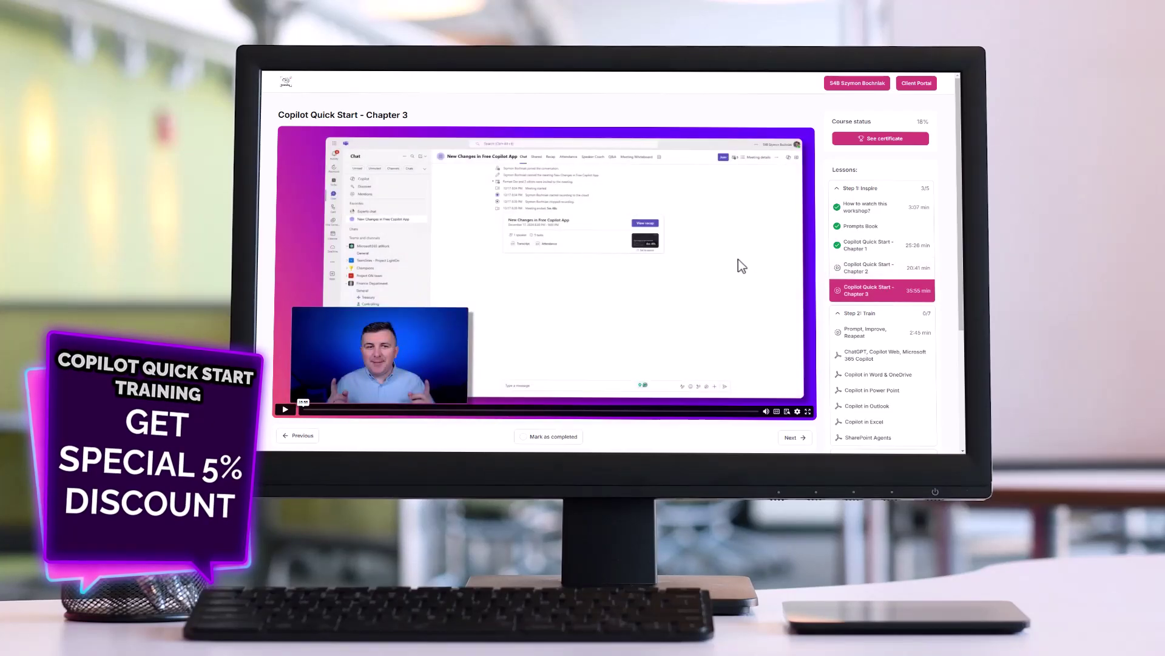
scroll(739, 263, "down", 2)
left_click(878, 262)
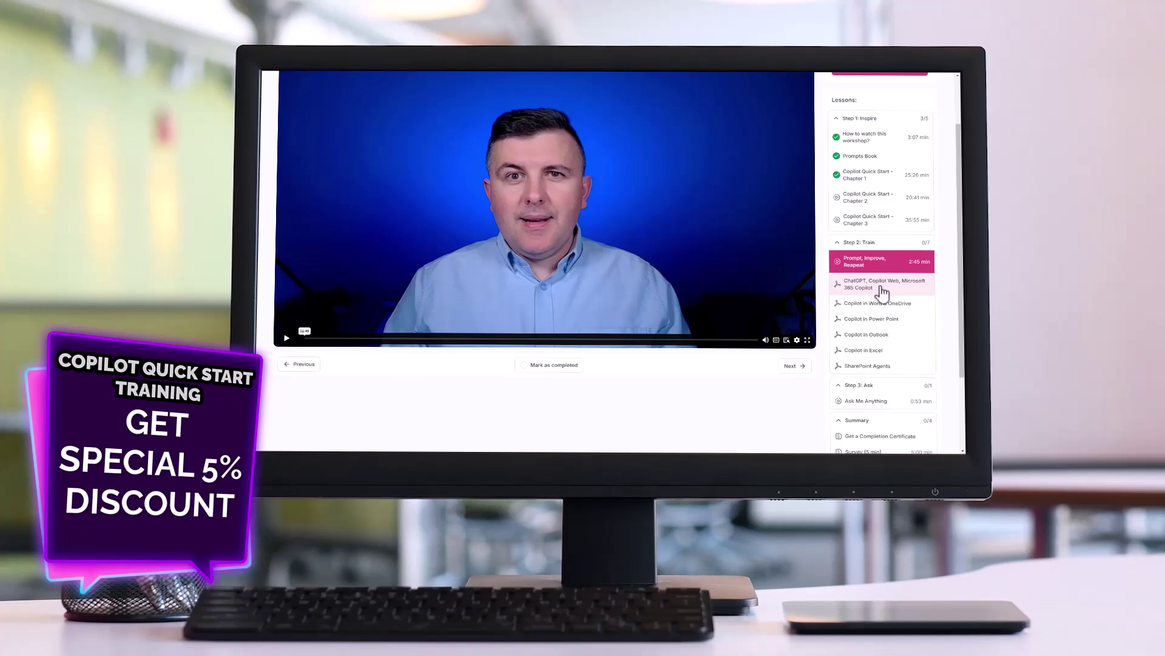
left_click(880, 284)
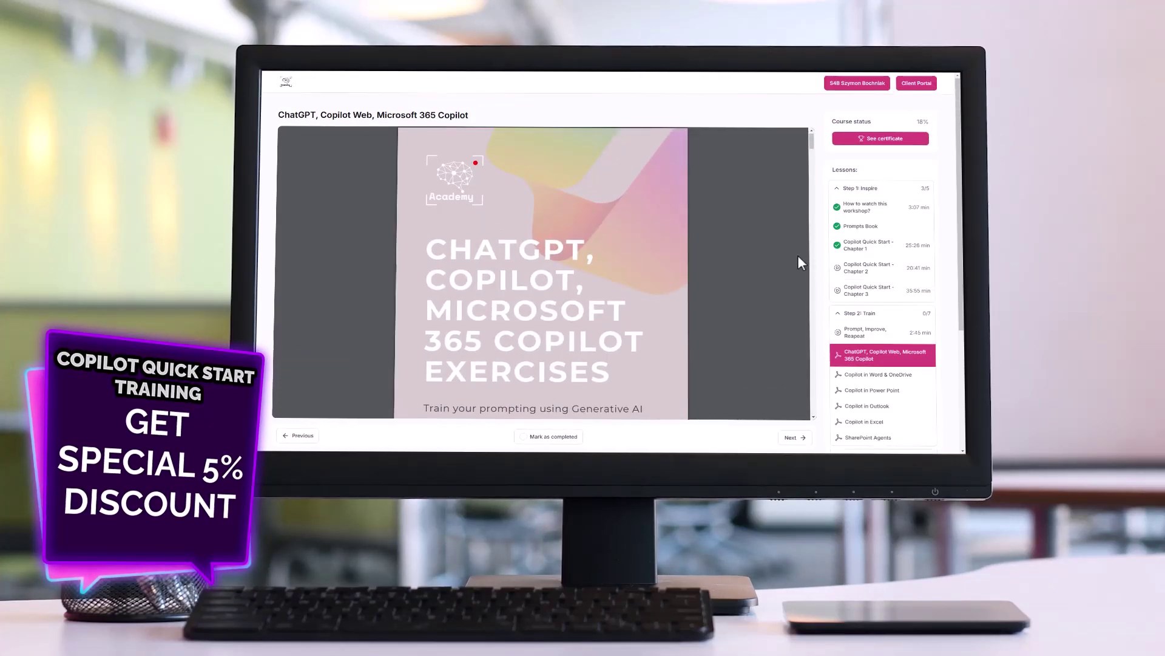
Bring up the course certificate page and its shareable award badge preview
scroll(680, 239, "down", 6)
left_click(869, 140)
left_click(870, 141)
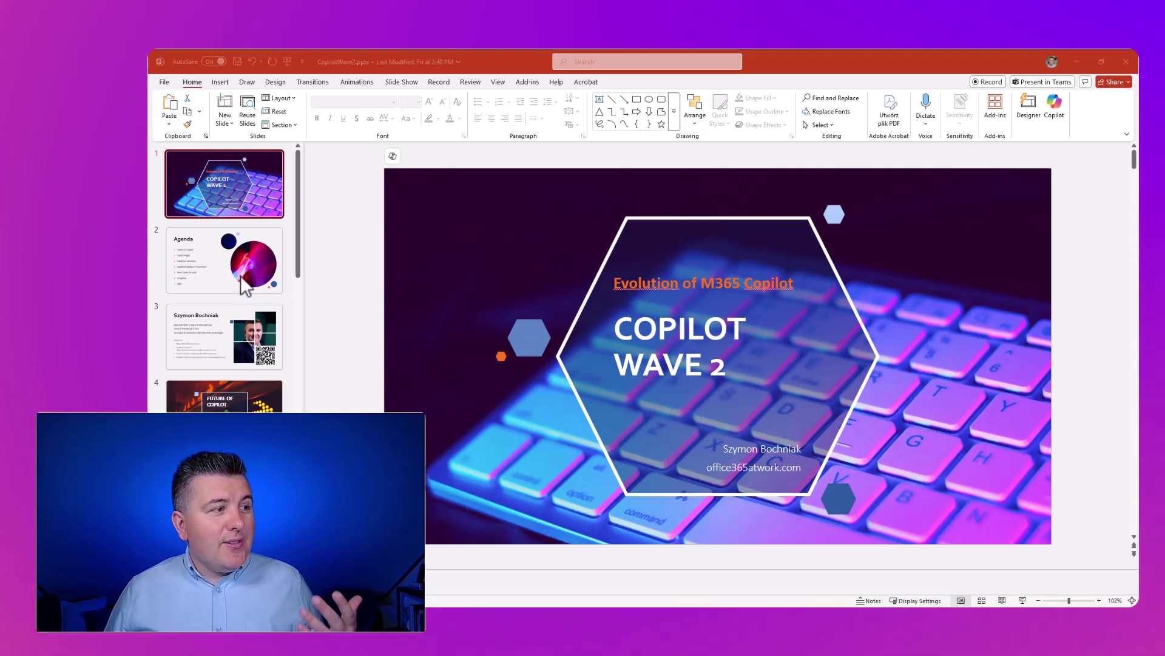
Go through slide 3 and Future of Microsoft 365 Copilot to COPILOT IN POWERPOINT, then launch Copilot
scroll(235, 292, "down", 2)
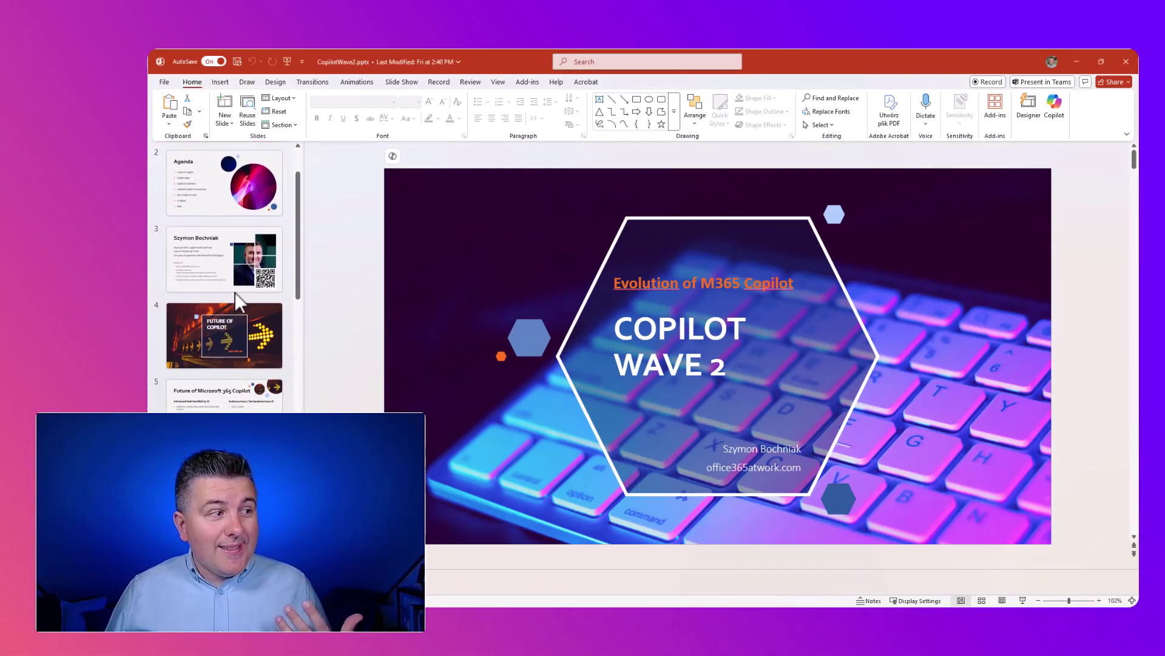
left_click(235, 272)
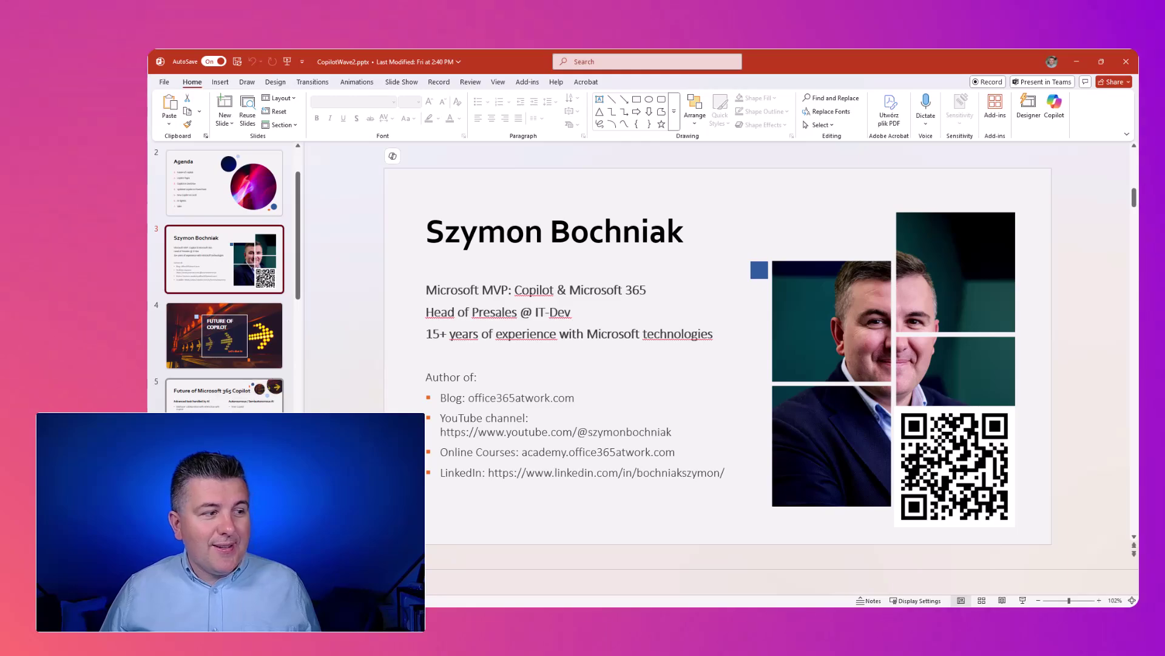
left_click(225, 394)
scroll(225, 276, "down", 10)
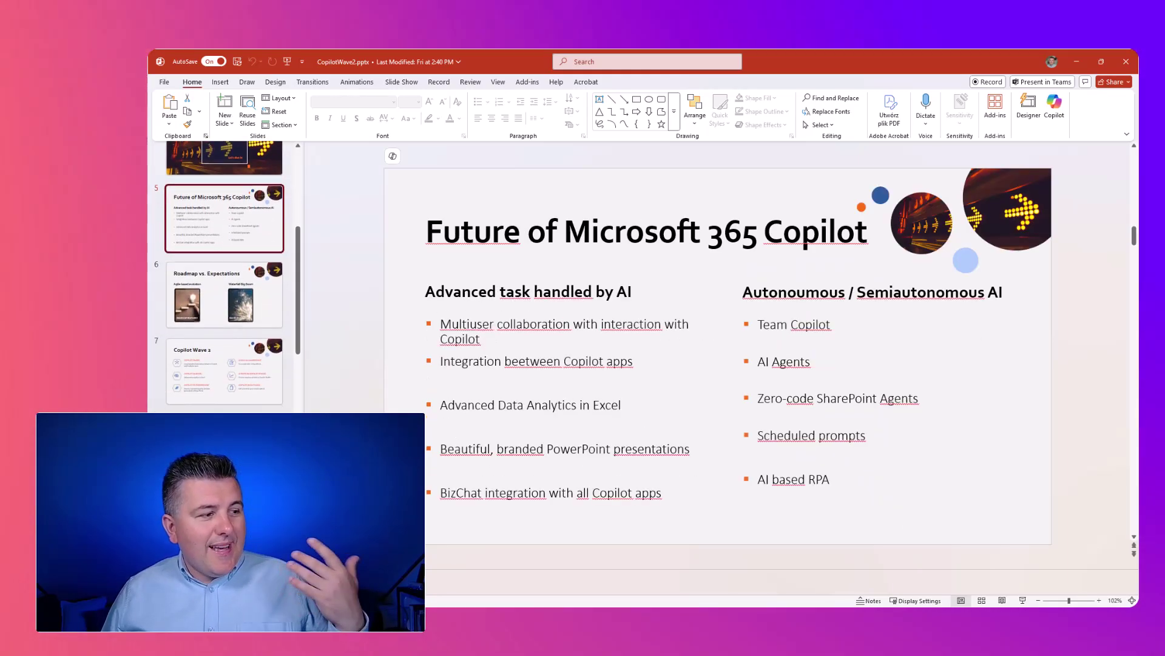
left_click(225, 425)
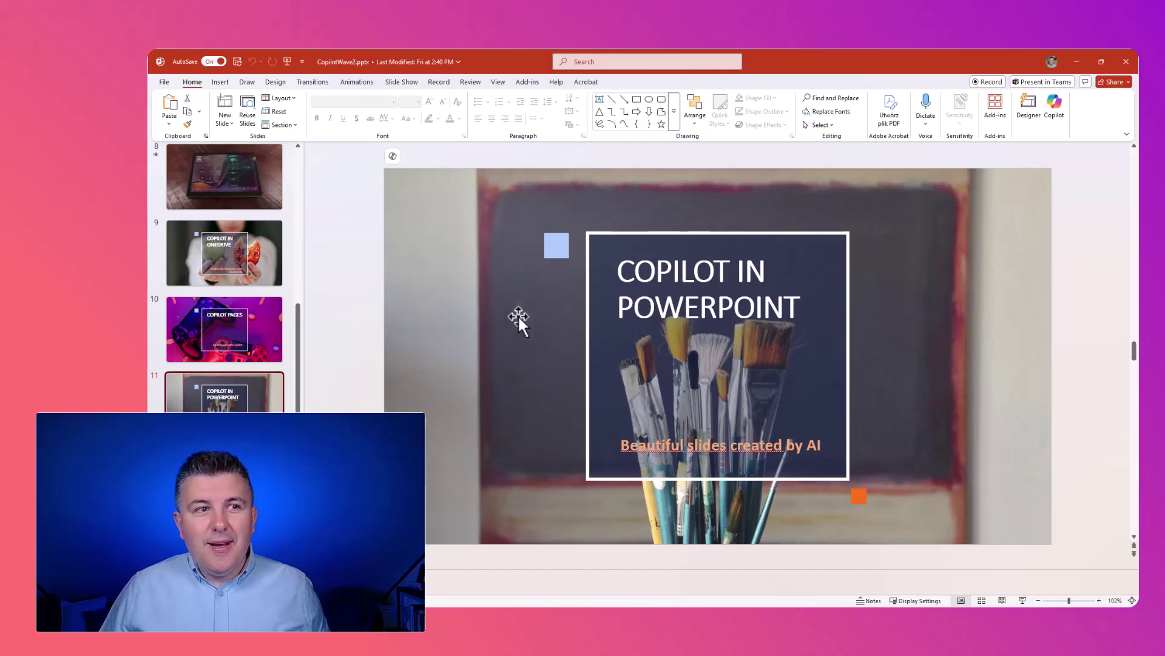
left_click(1056, 109)
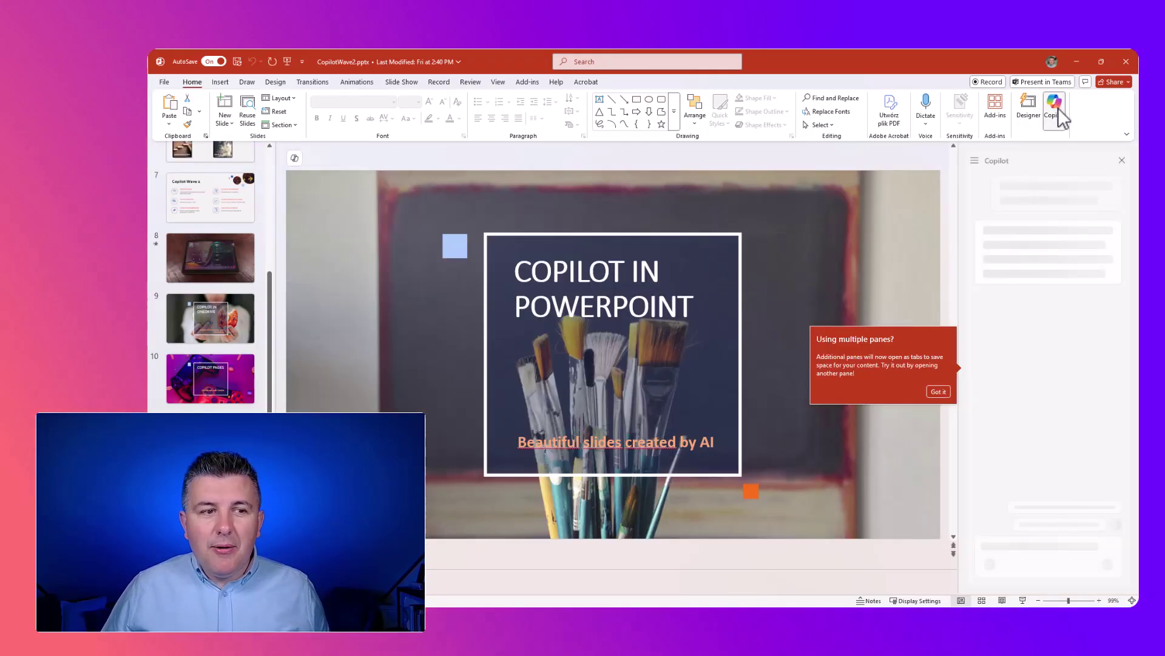
Dismiss the 'Using multiple panes?' tip so Copilot's suggested prompts load
left_click(939, 393)
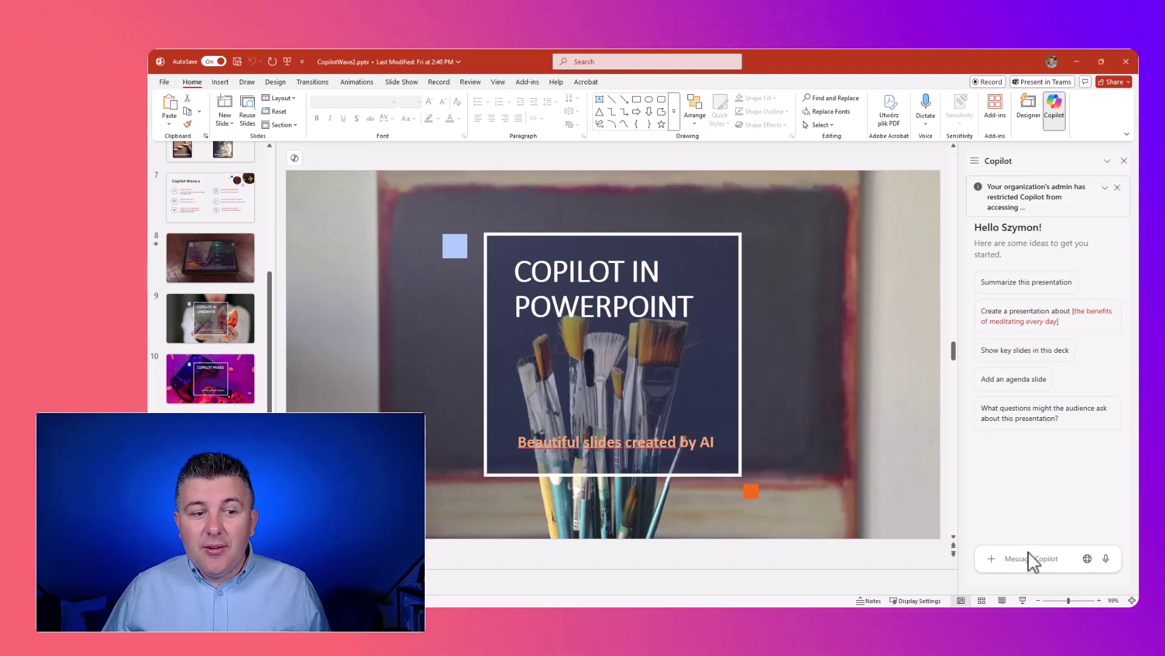
Ask Copilot to 'Translate presengtation to Spanish', confirm Spanish as the target language, and translate
left_click(1056, 558)
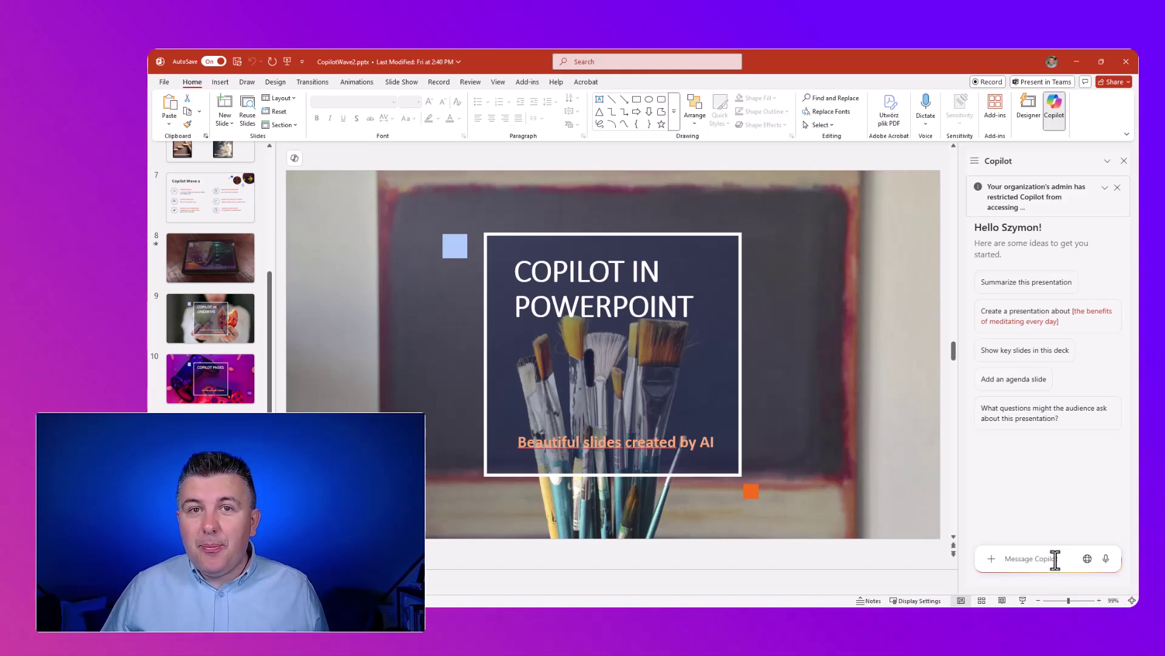
type("Translate presengtation to Spanish")
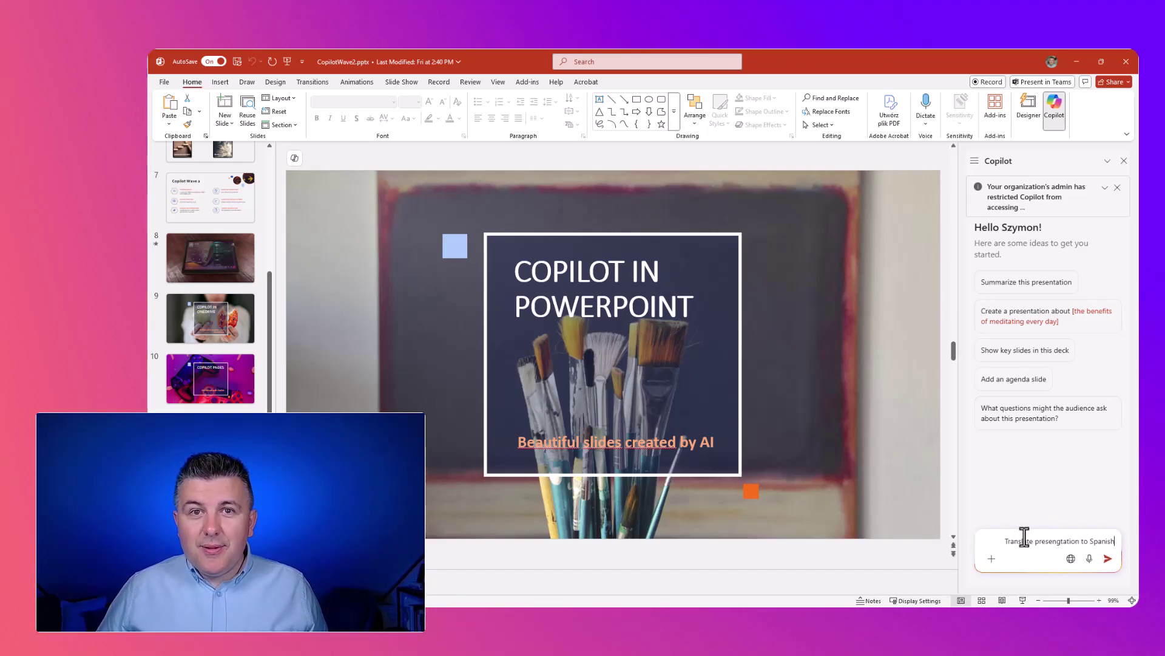
left_click(1107, 559)
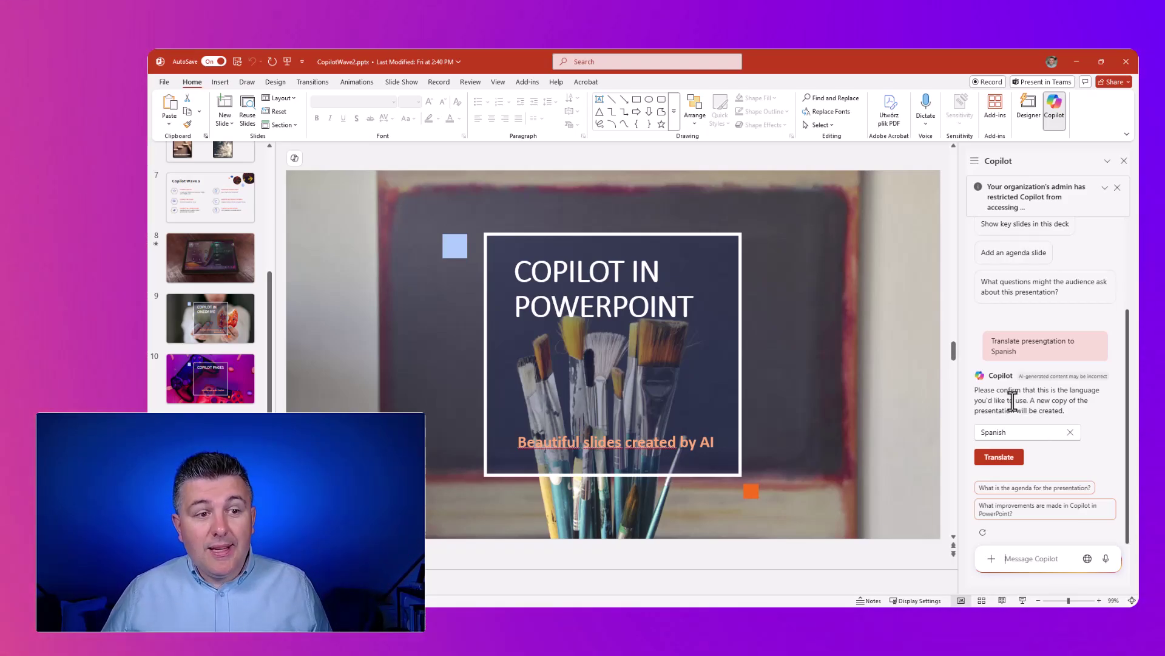
left_click(1052, 434)
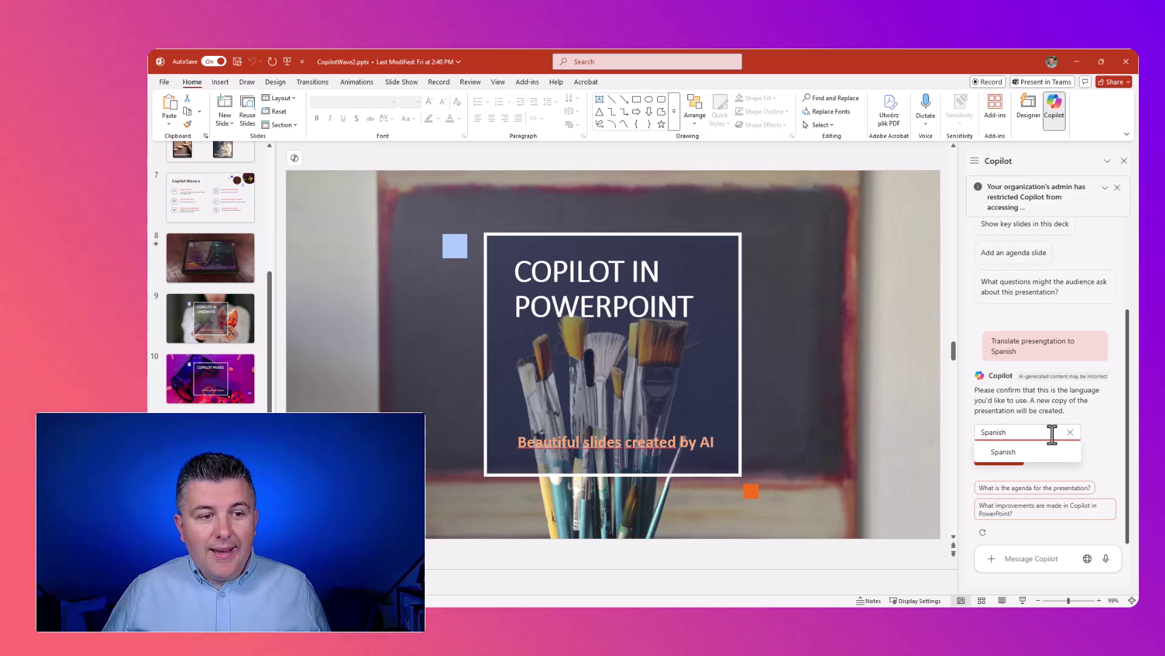
left_click(1047, 401)
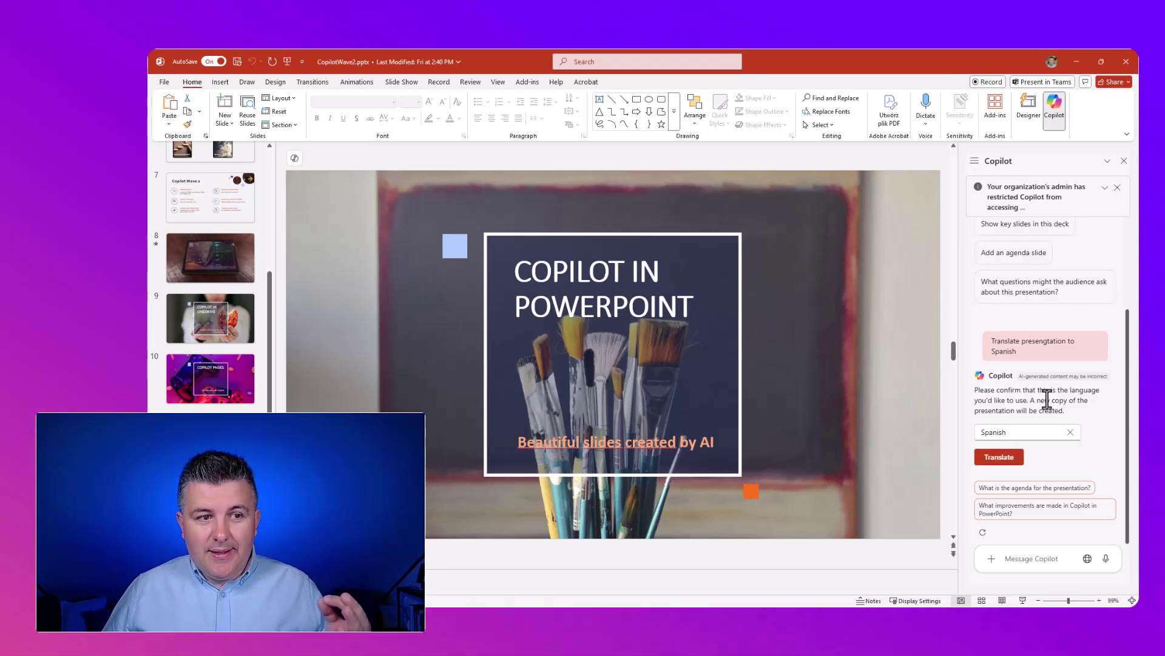
left_click(1016, 458)
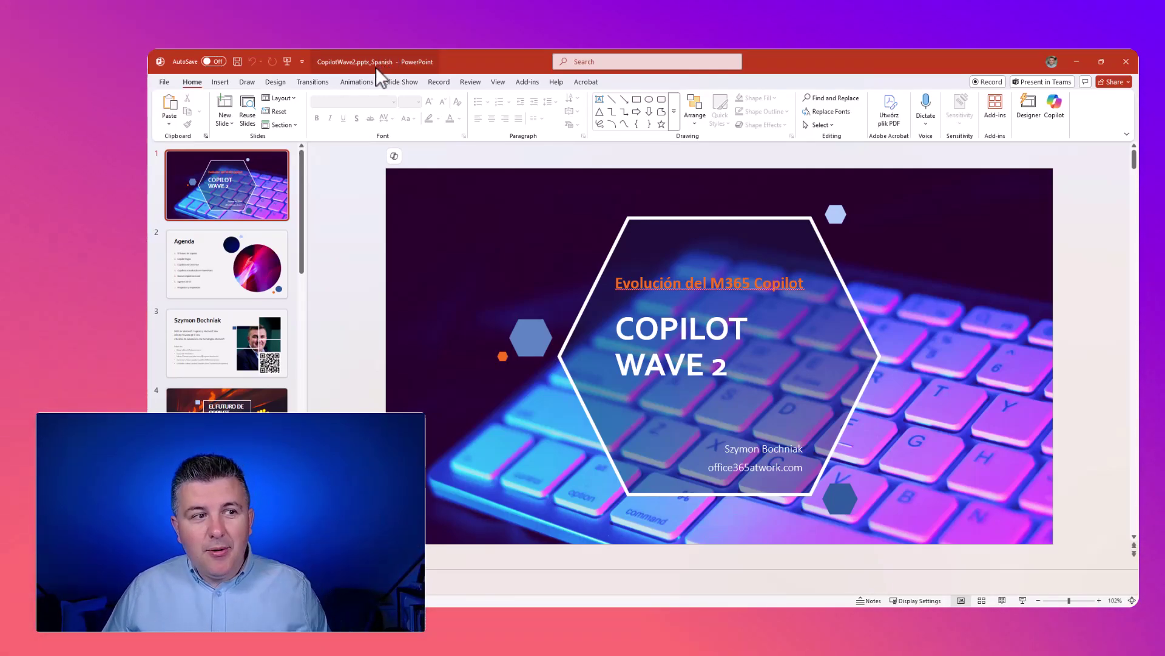
Review the translated Agenda, El Futuro de Copilot, Futuro de Microsoft 365 Copilot and Copiloto Ola 2 slides
left_click(217, 269)
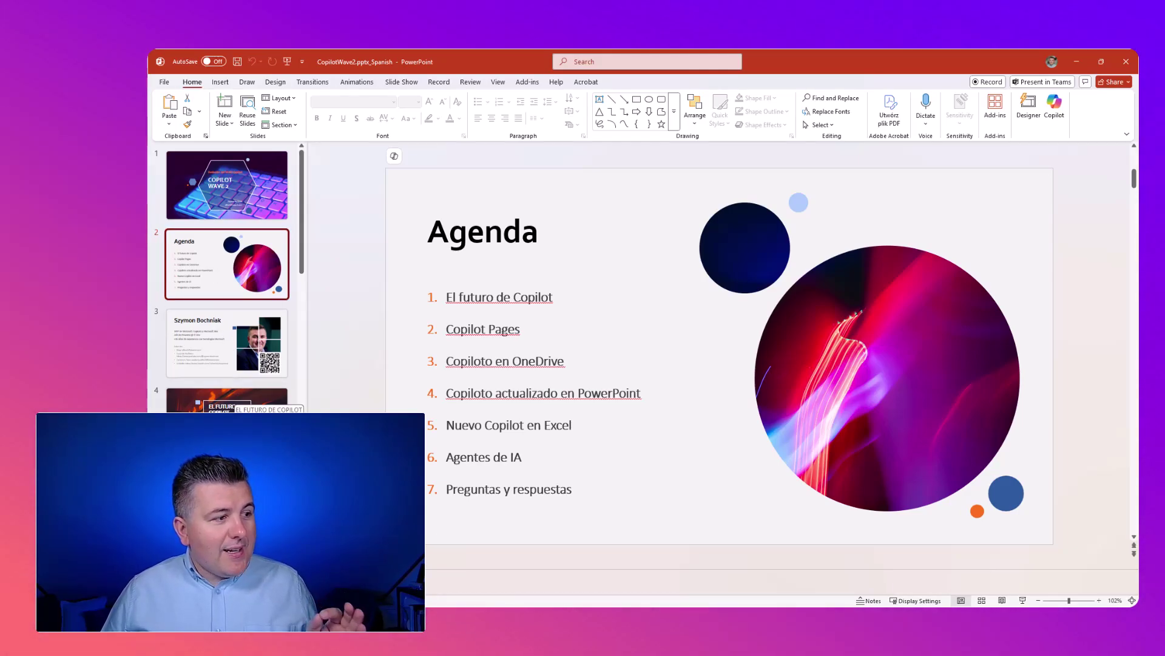
left_click(228, 399)
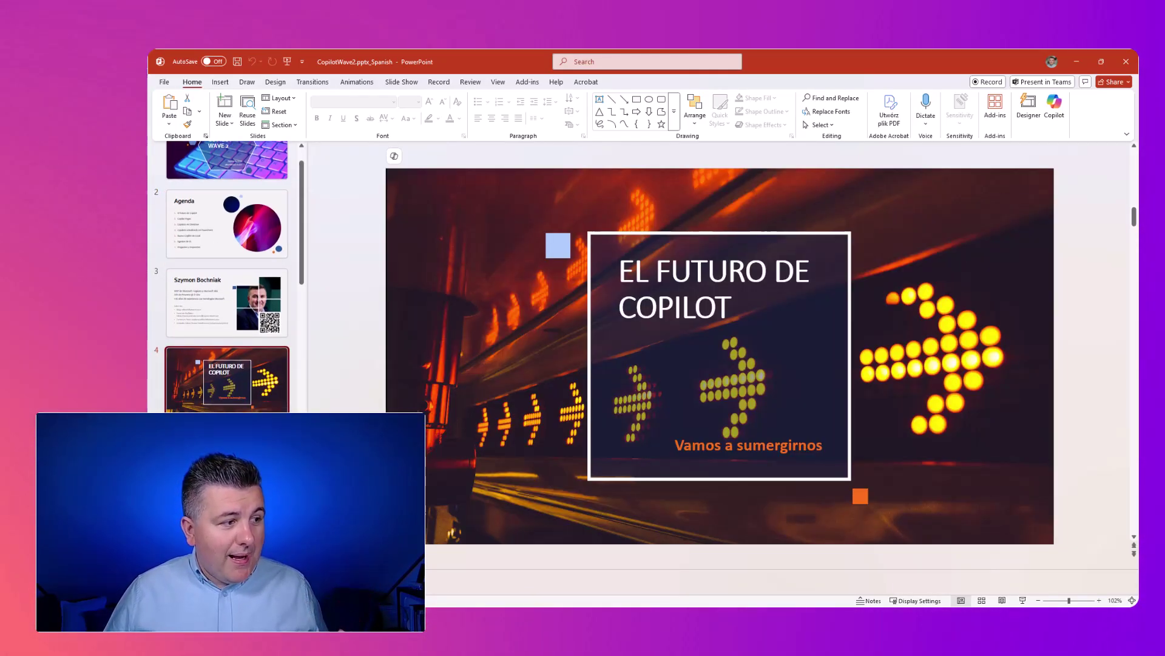
key("Down")
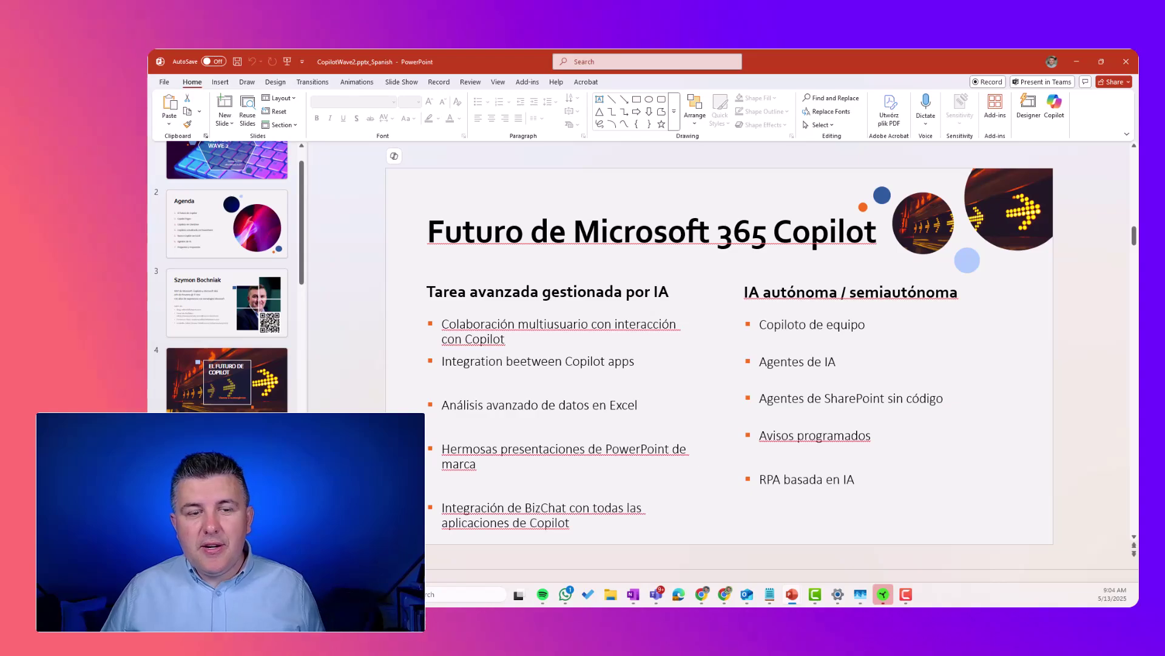
scroll(227, 276, "down", 2)
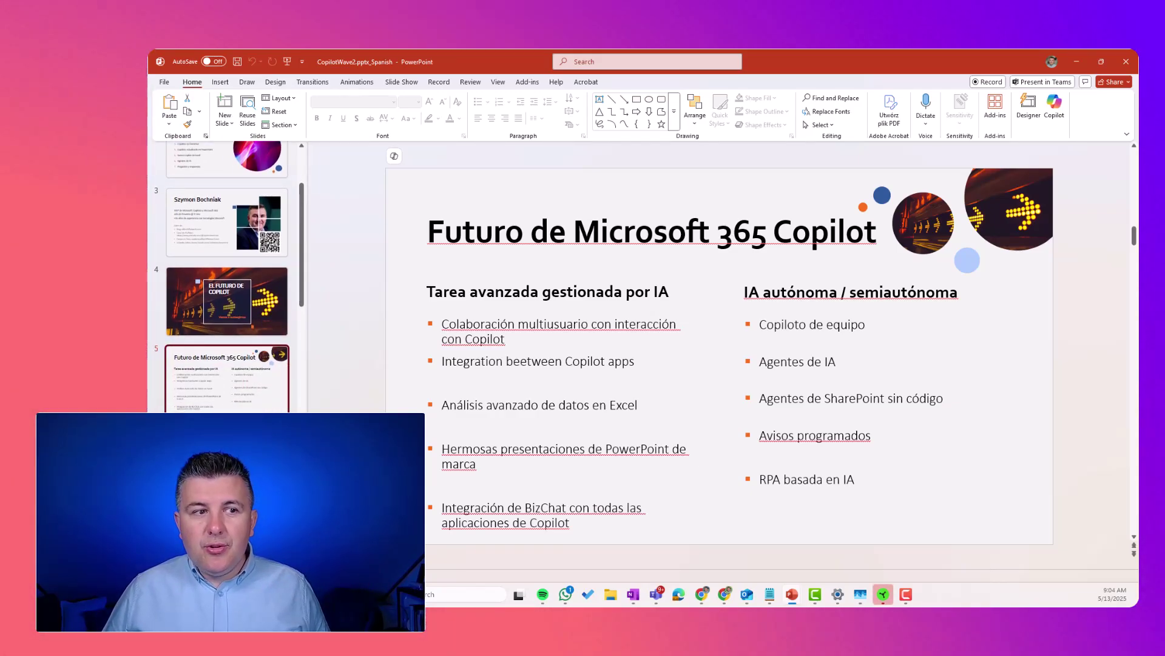
scroll(238, 391, "down", 3)
left_click(225, 344)
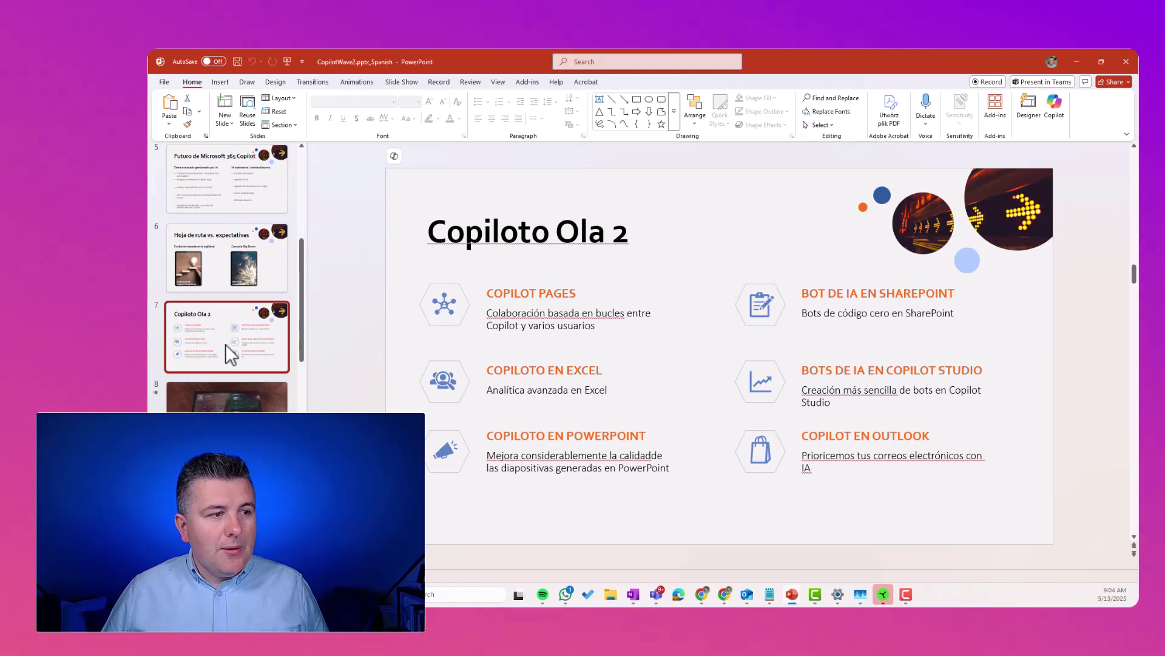
Continue through Copiloto en OneDrive and the Outlook inbox video slide to the Preguntas slide
scroll(225, 344, "down", 1)
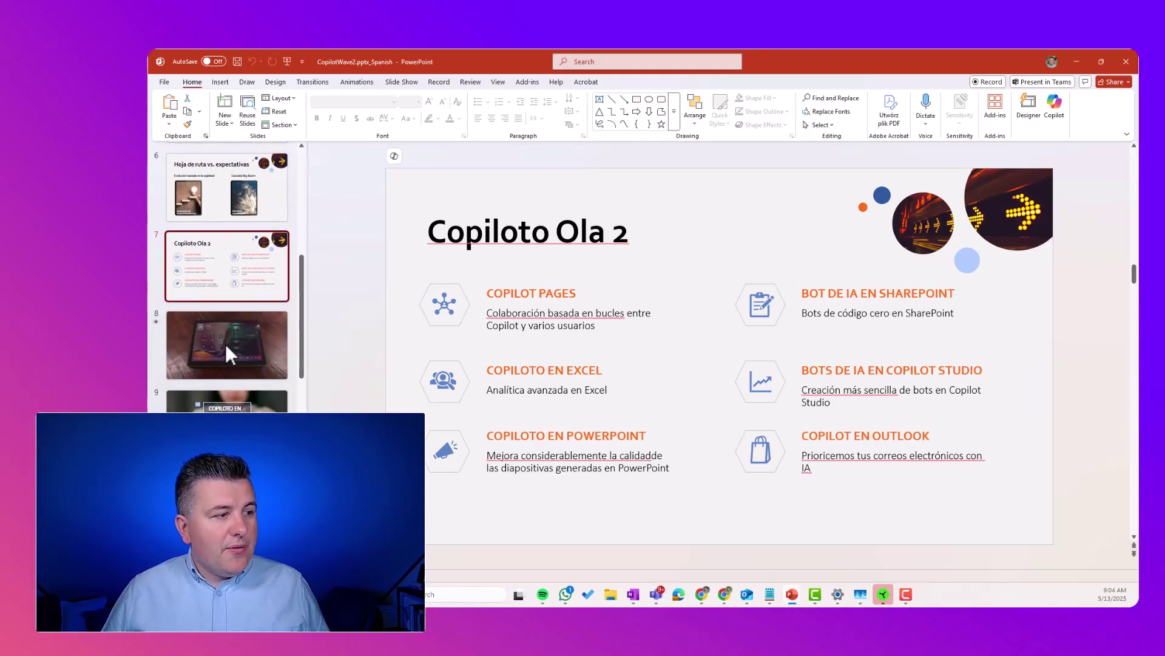
left_click(225, 400)
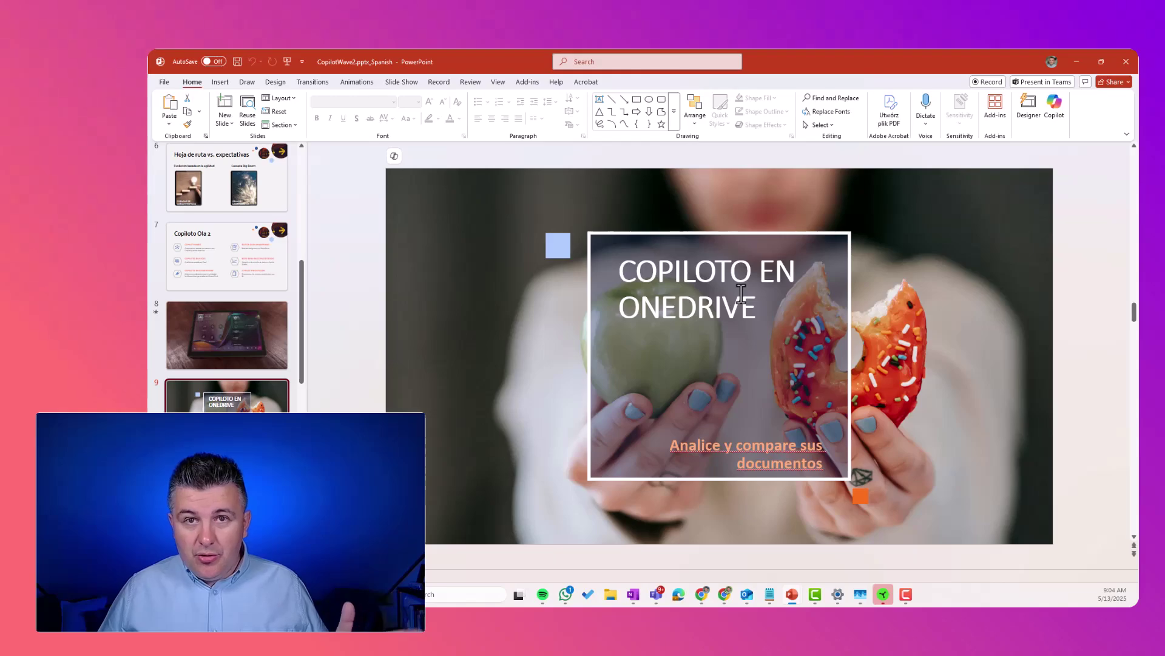
scroll(227, 273, "down", 2)
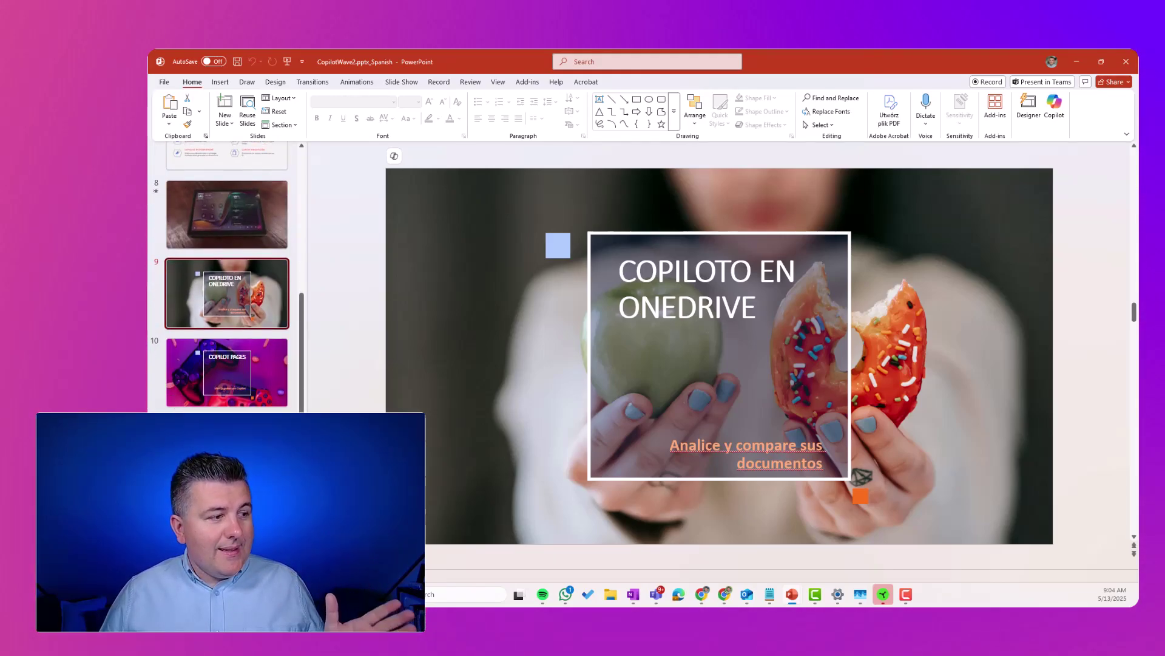
scroll(246, 397, "down", 8)
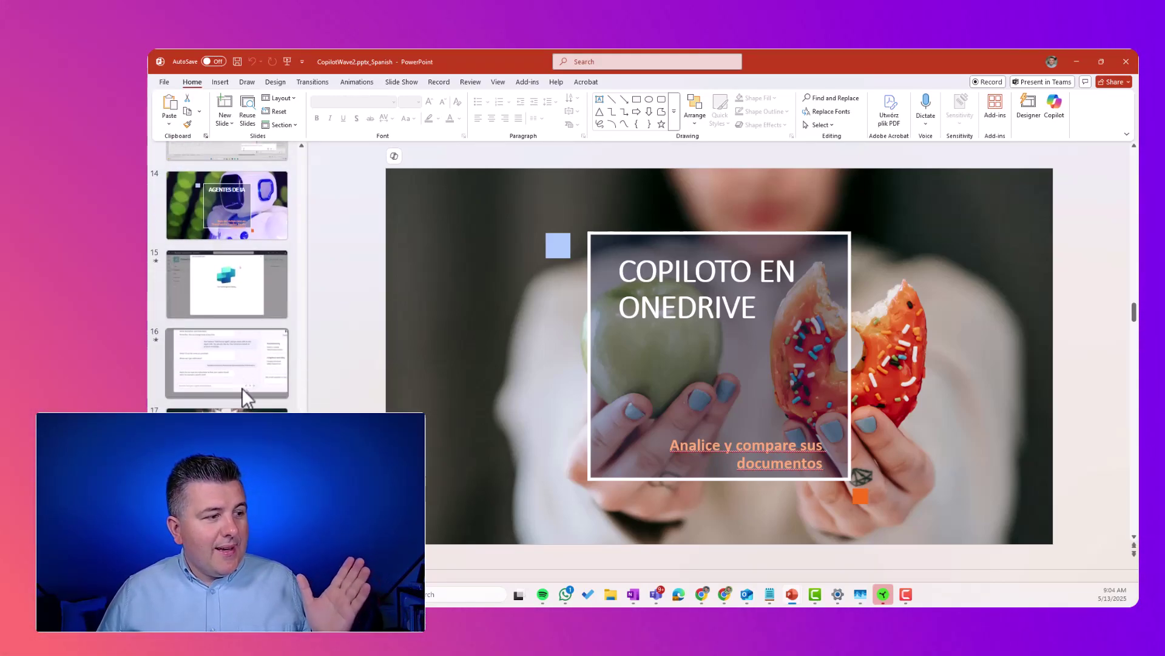
scroll(246, 397, "down", 1)
left_click(245, 398)
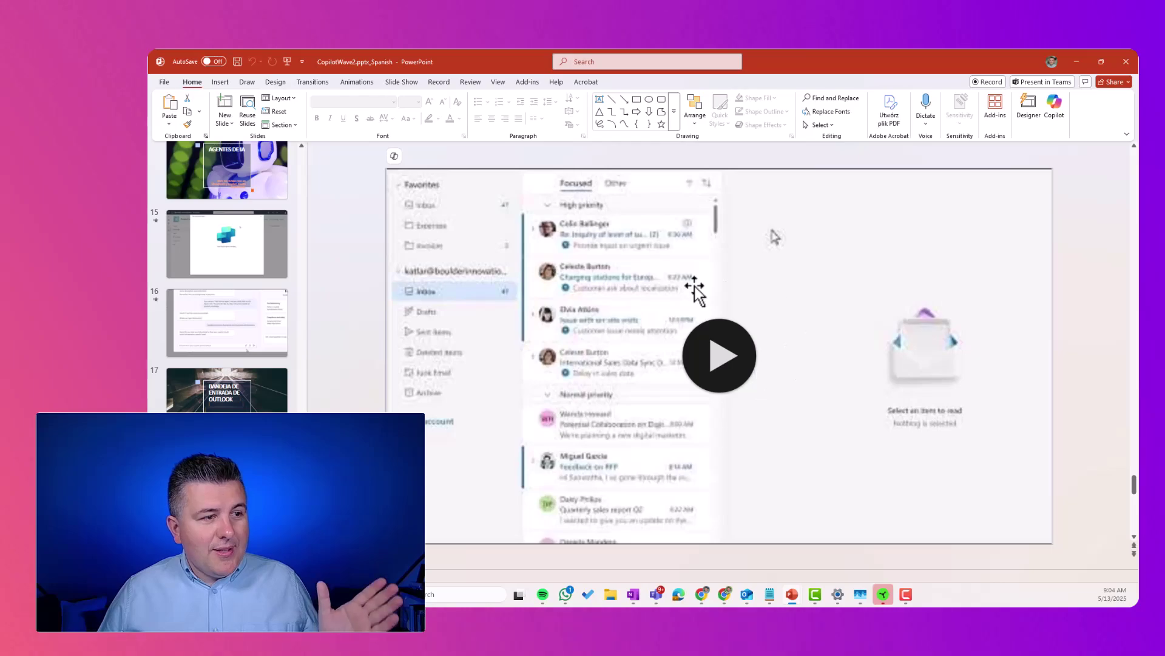
scroll(228, 276, "down", 2)
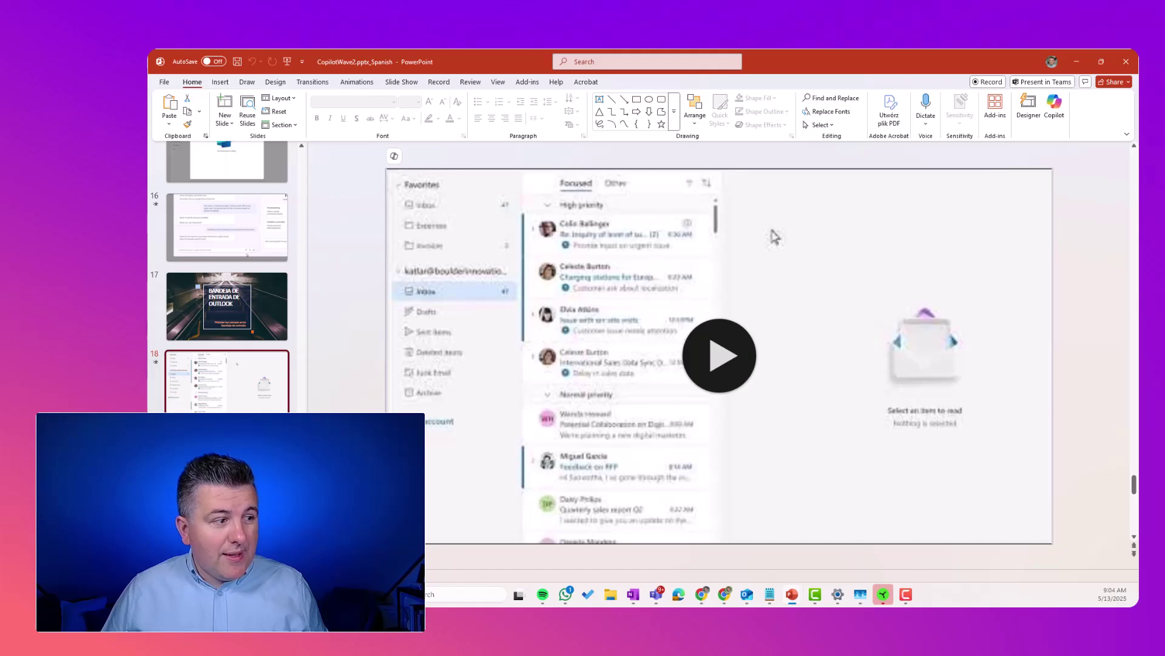
key("Down")
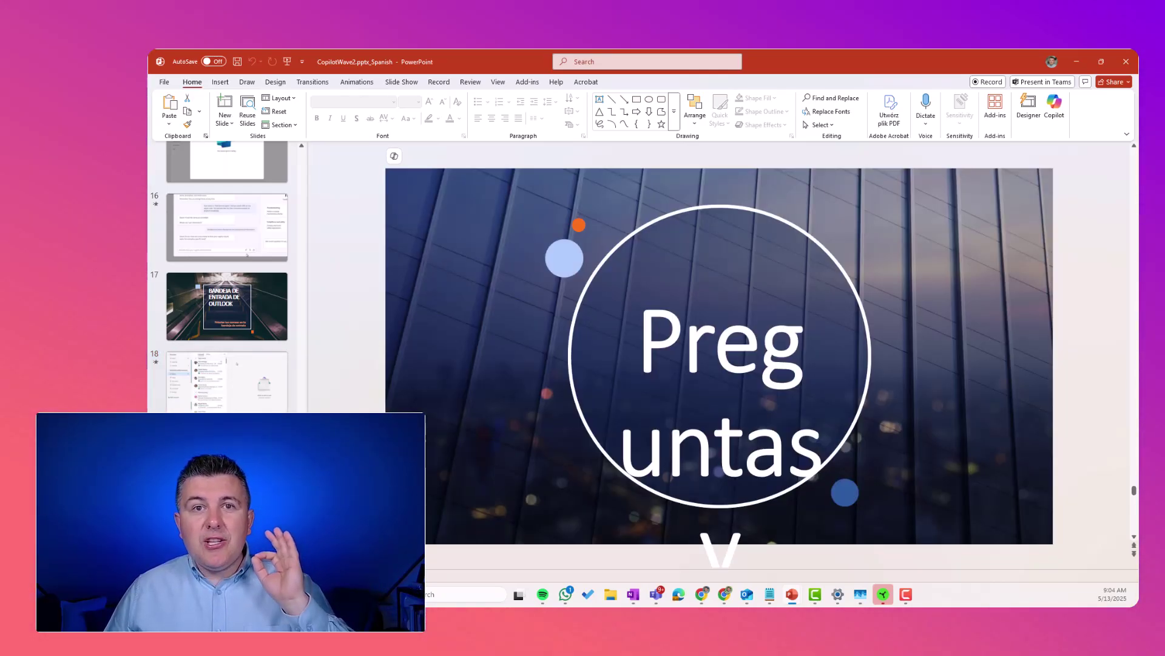
Shrink the 'Preguntas y respuestas' title to fit its circle, then advance to the Gracias slide
left_click(700, 332)
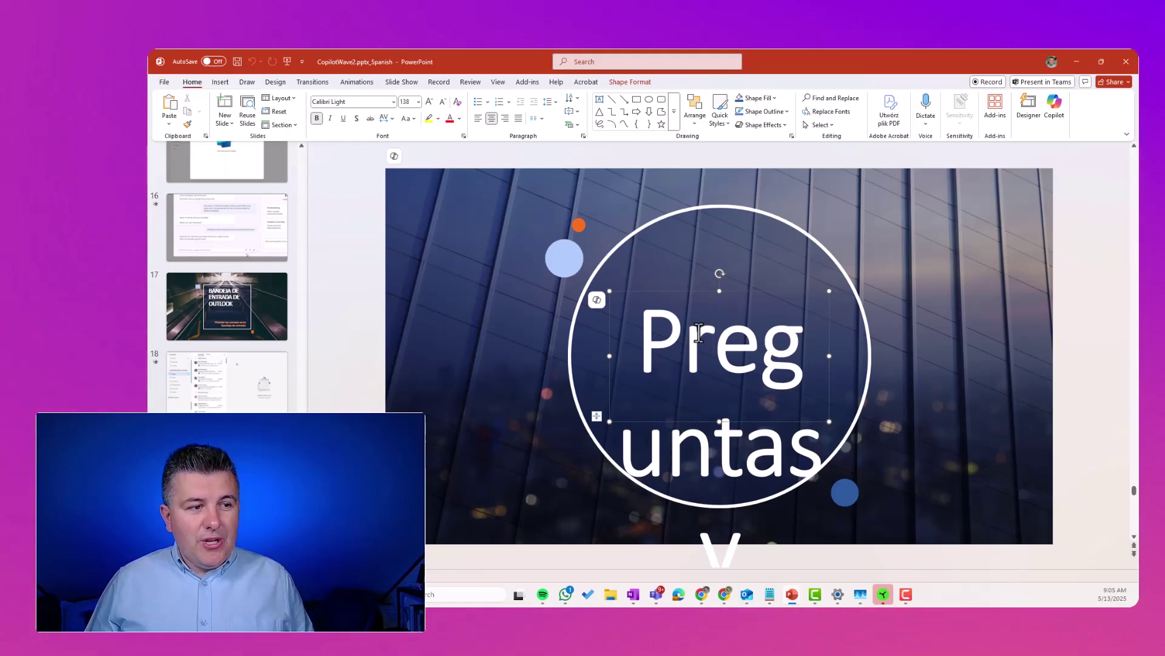
key("ctrl+z")
left_click(818, 278)
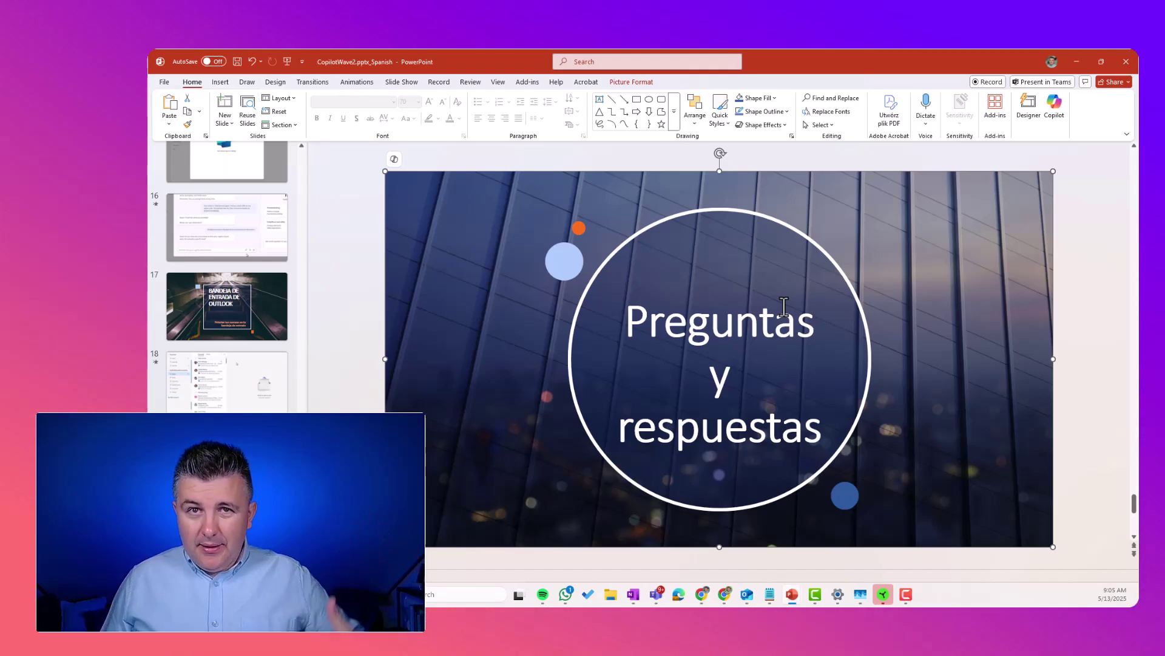
key("Escape")
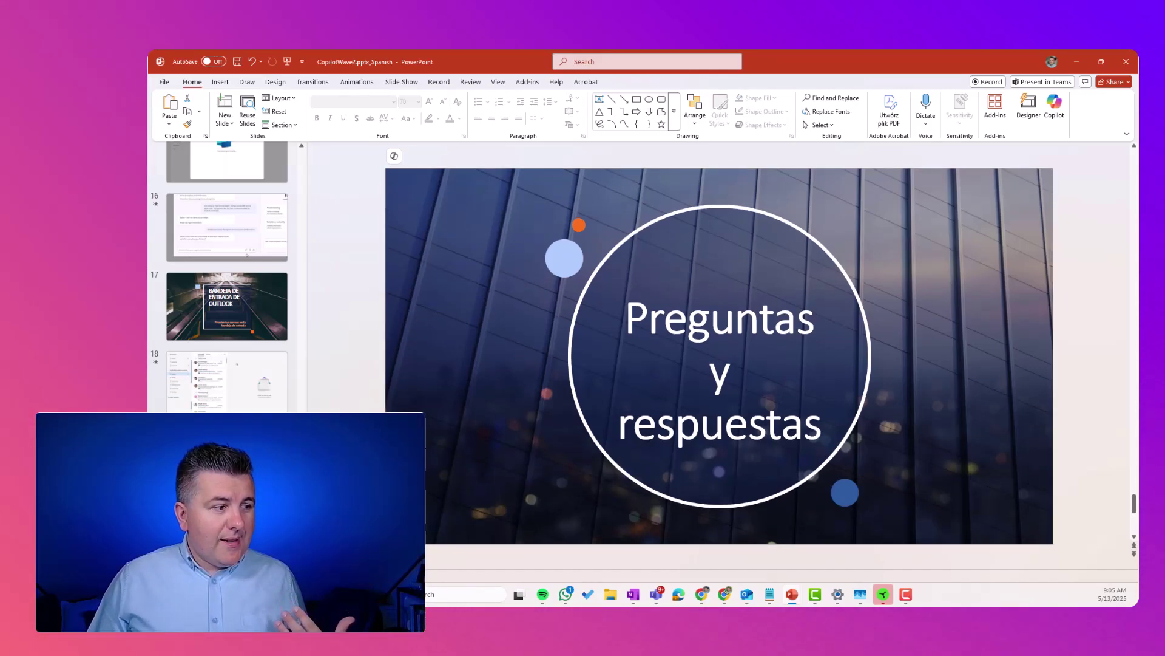
scroll(219, 276, "up", 3)
key("Page_Down")
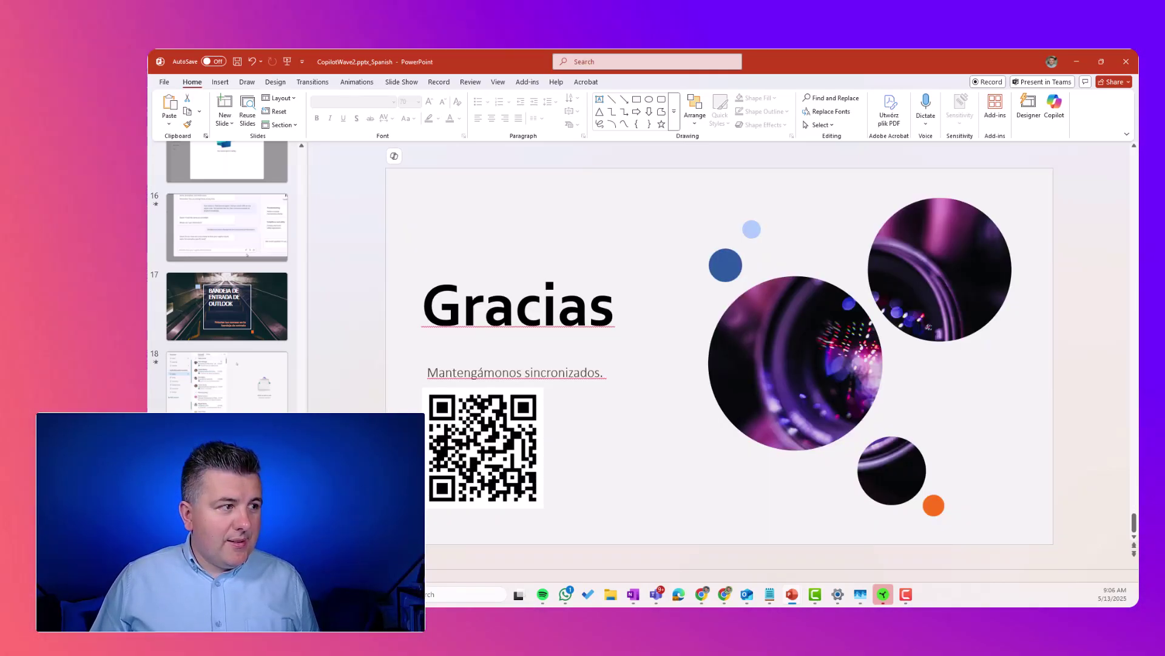
Return to slide 7, Copiloto Ola 2, from the thumbnail pane
scroll(227, 276, "up", 4)
scroll(227, 277, "up", 8)
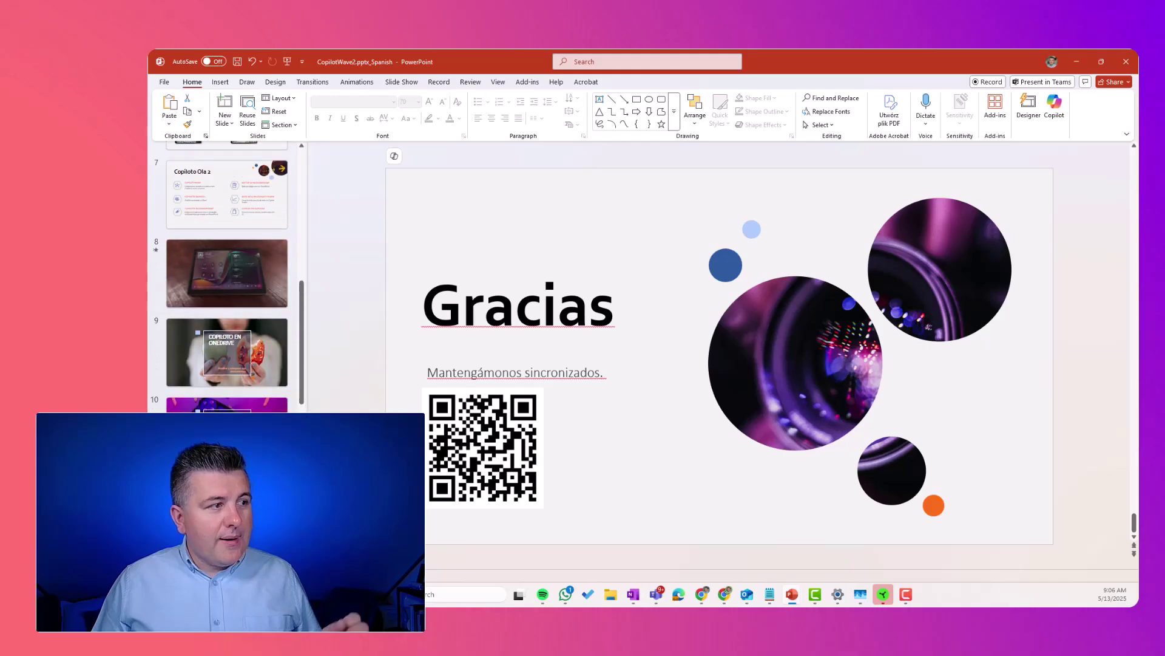
left_click(219, 389)
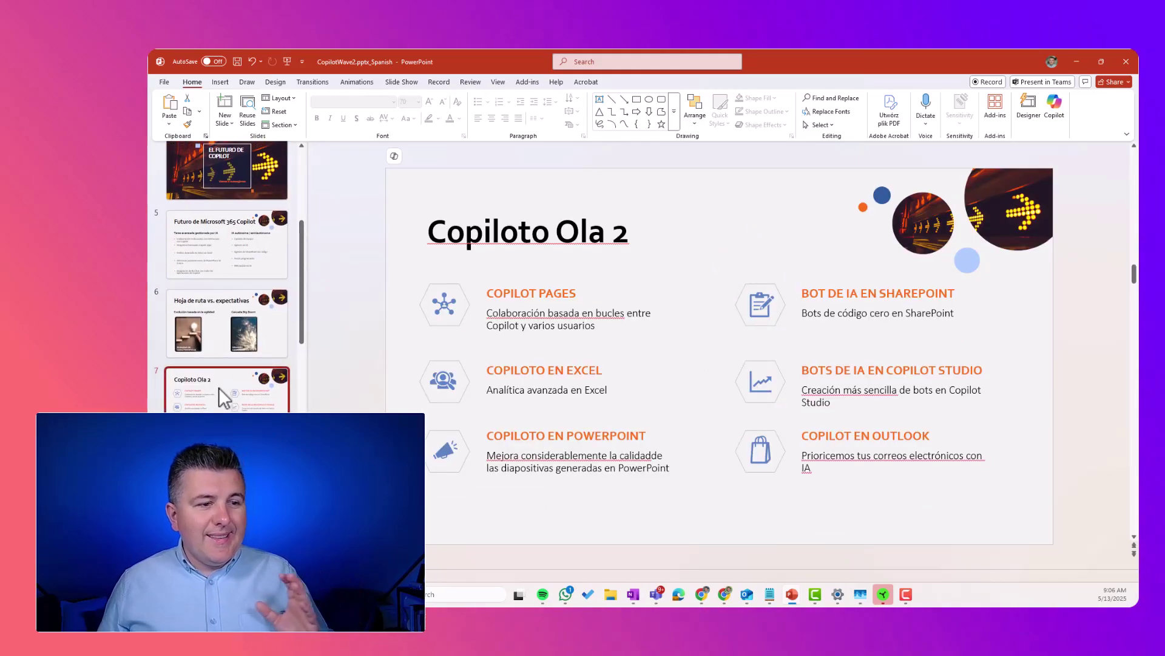